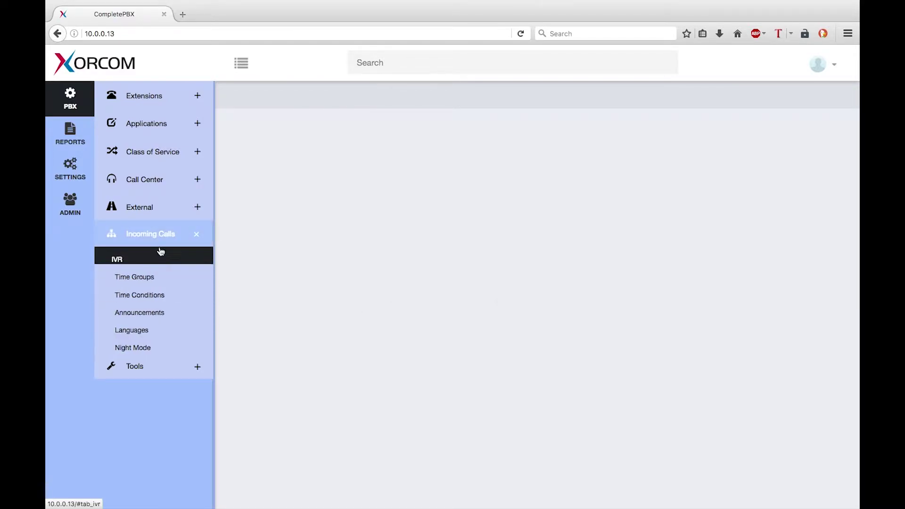
# Step: Open a new IVR form from IVR under Incoming Calls
pyautogui.click(132, 259)
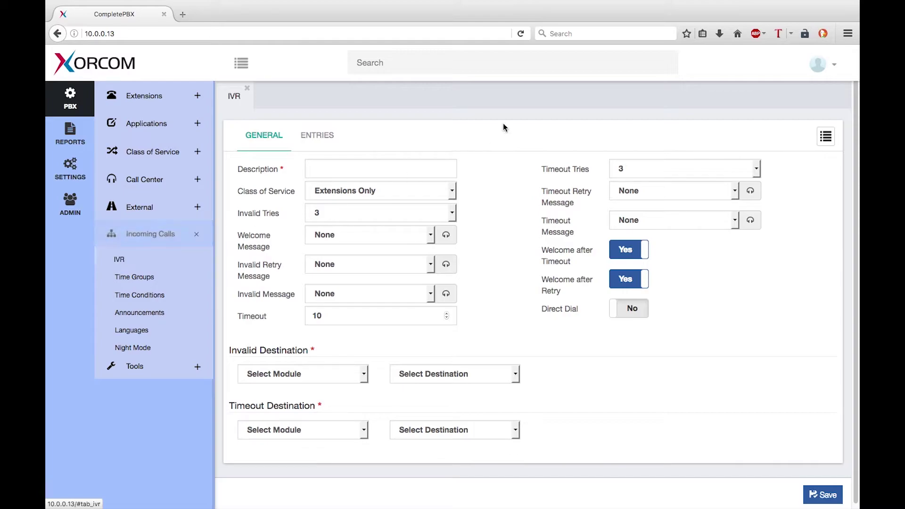
# Step: Enter 'Customer Support' as the IVR description
pyautogui.click(324, 170)
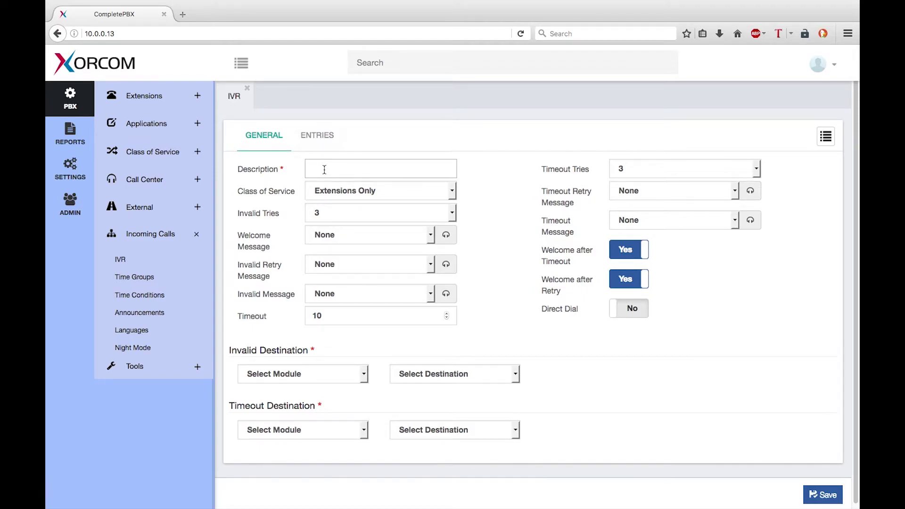
pyautogui.write('Customer Support')
# Step: Route invalid input to extension 2001 via the Extensions module
pyautogui.click(364, 374)
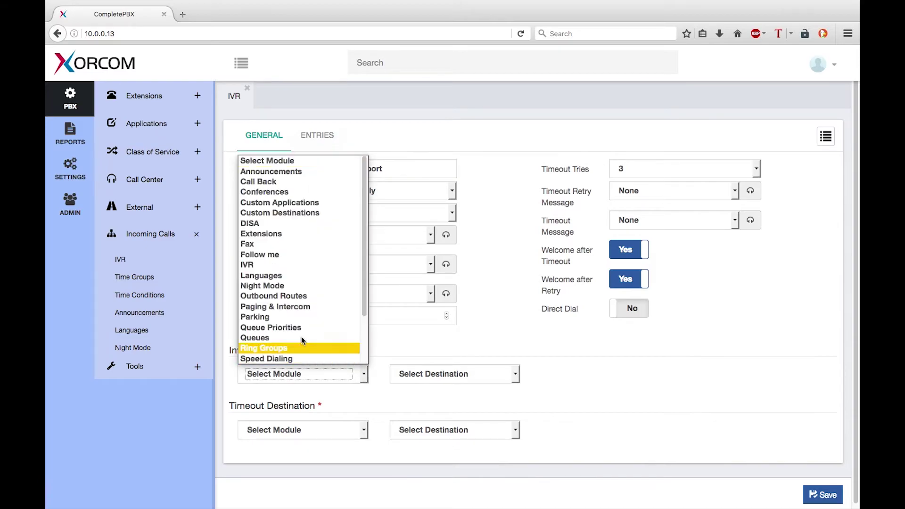
pyautogui.click(273, 235)
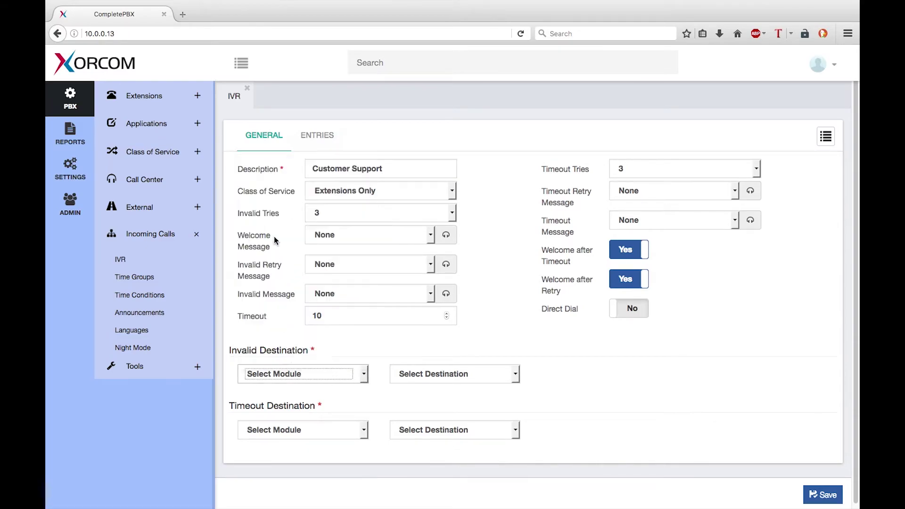
pyautogui.click(515, 374)
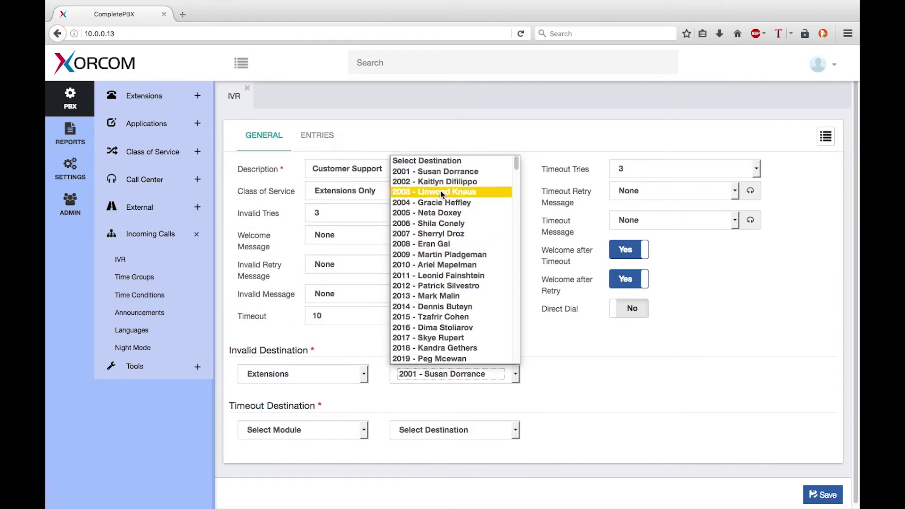
pyautogui.click(449, 174)
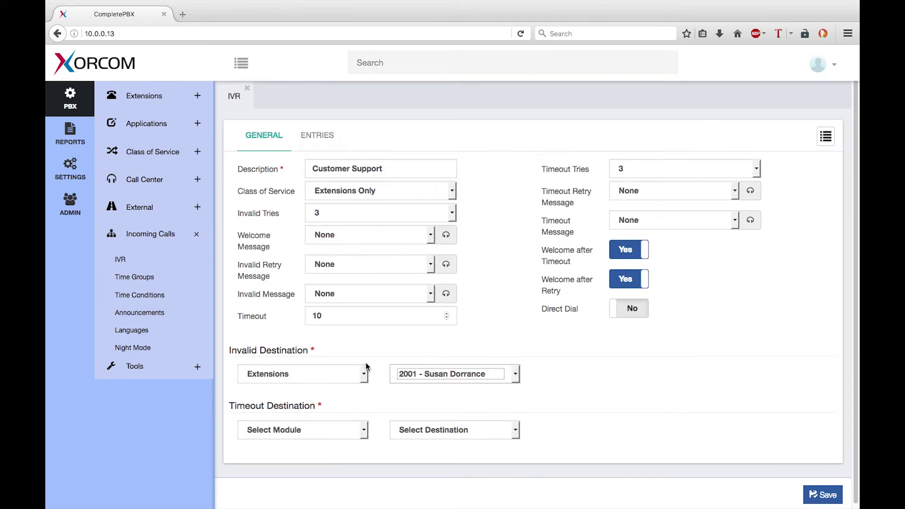
# Step: Route timed-out callers to extension 2001 via the Extensions module
pyautogui.click(363, 431)
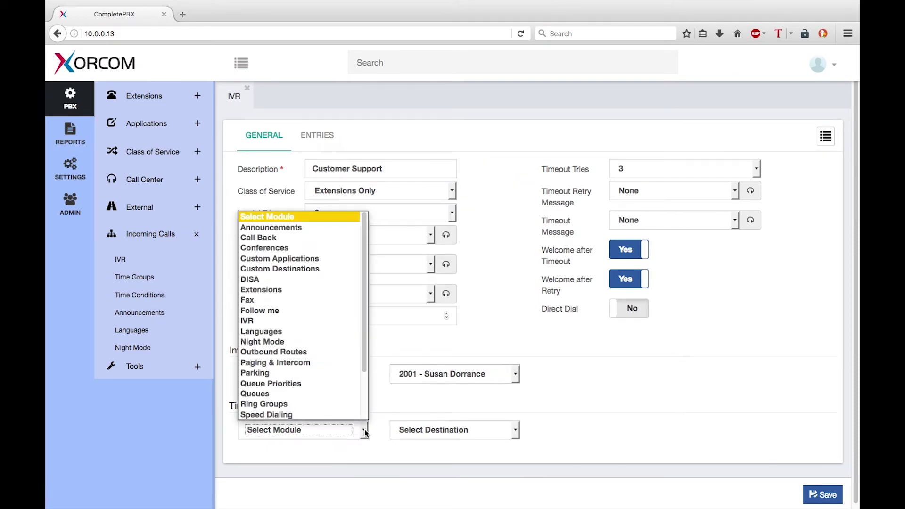
pyautogui.click(254, 290)
pyautogui.click(515, 433)
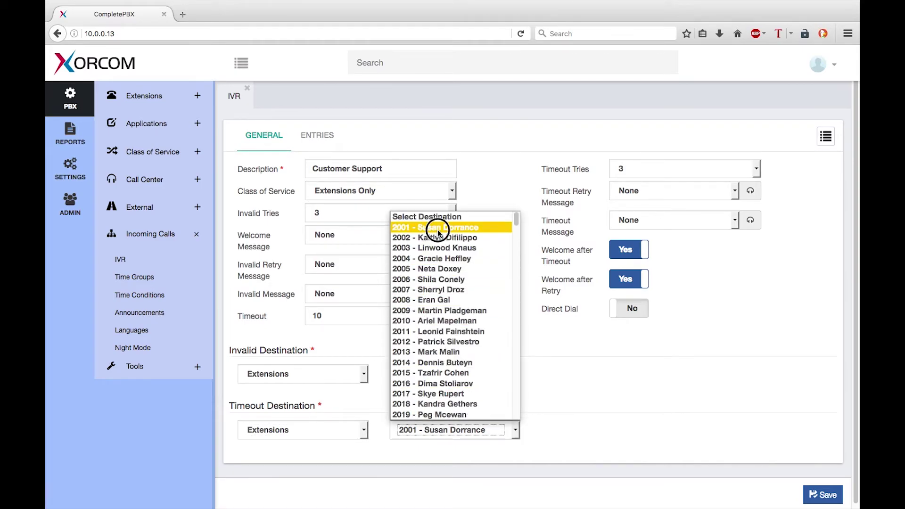
pyautogui.click(468, 228)
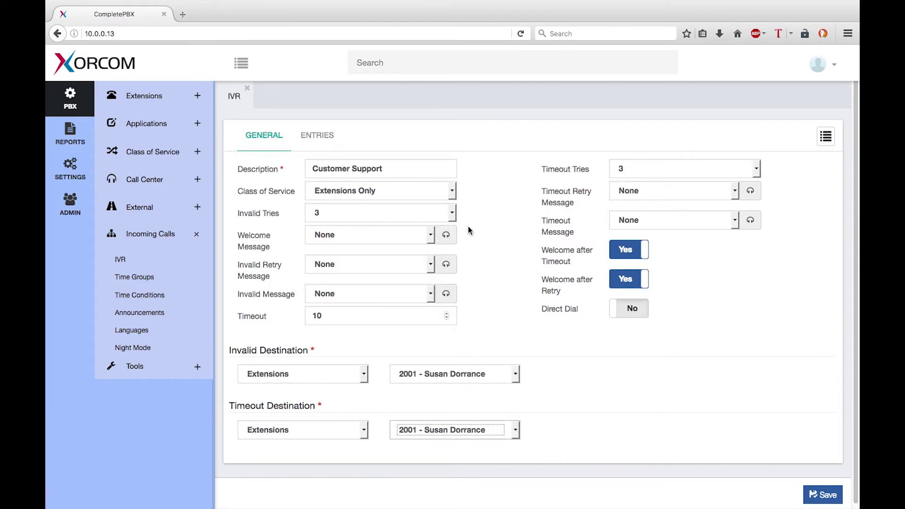
# Step: Add an IVR entry mapping digit 1 to extension 2008
pyautogui.click(323, 141)
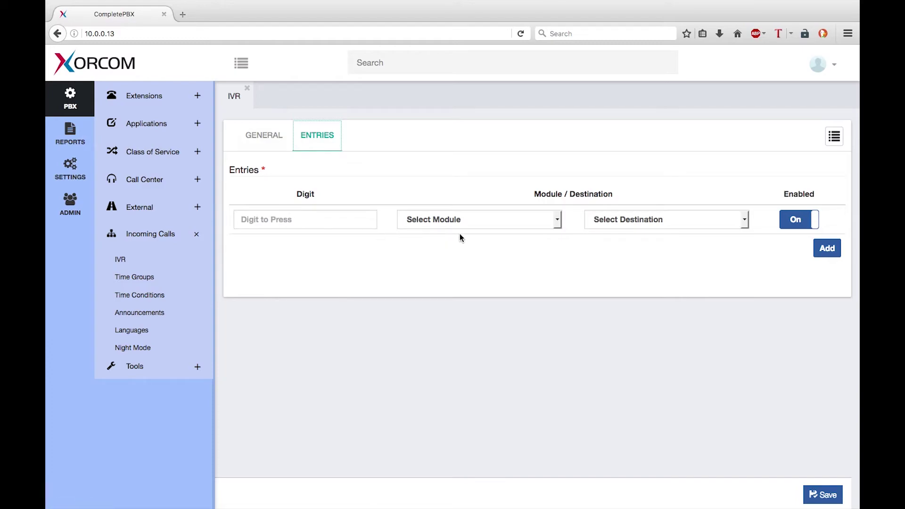
pyautogui.click(268, 222)
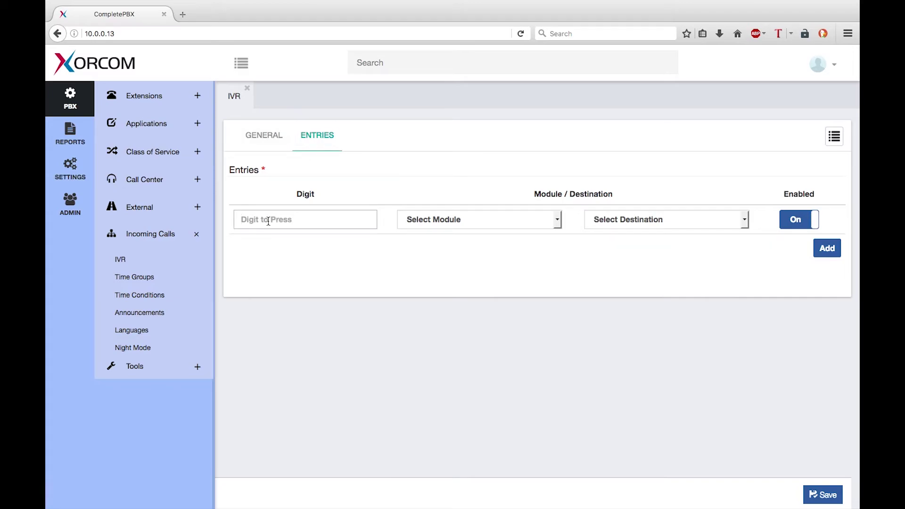
pyautogui.write('1')
pyautogui.click(557, 219)
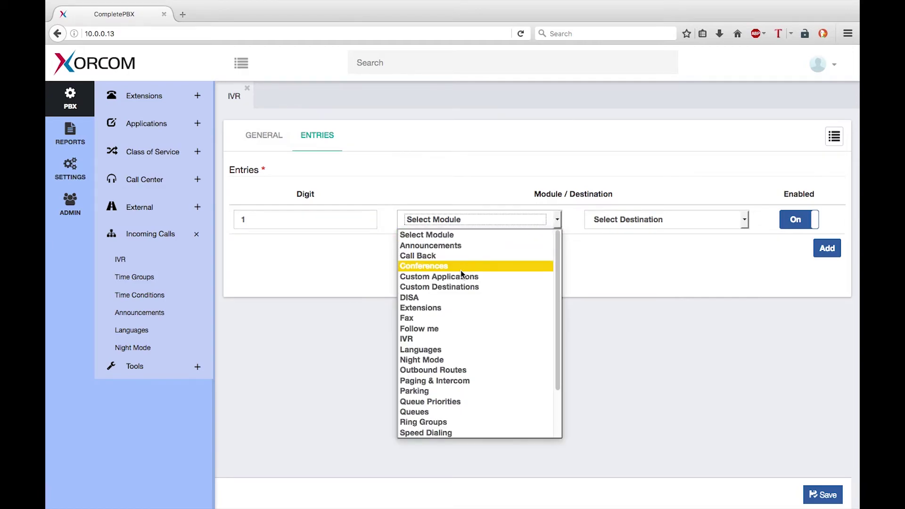
pyautogui.click(434, 307)
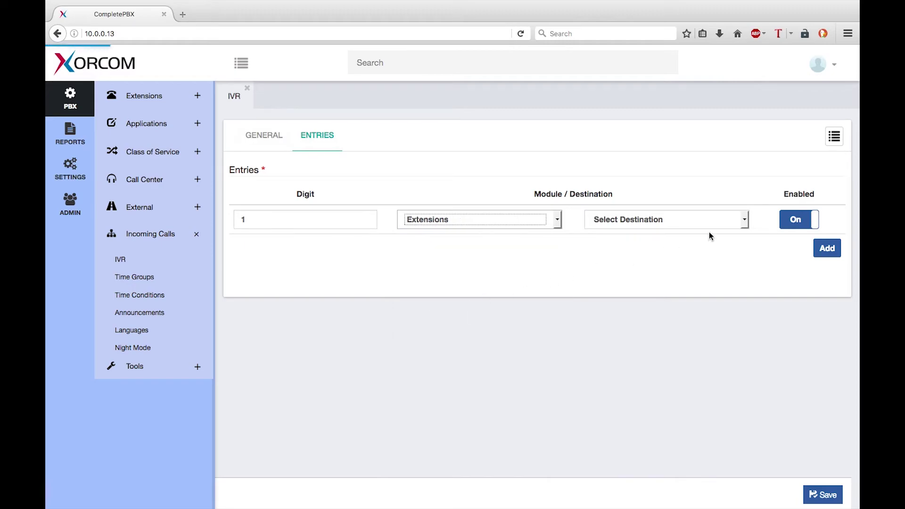
pyautogui.click(754, 220)
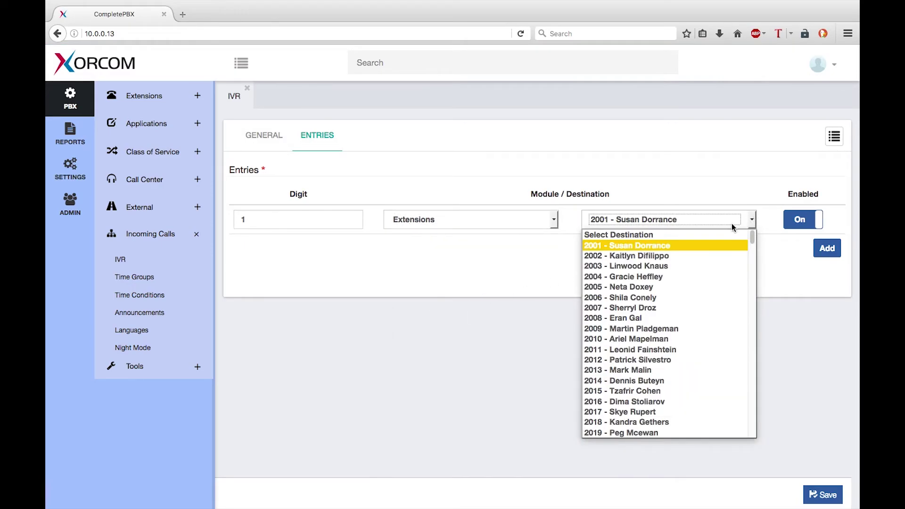
pyautogui.click(641, 321)
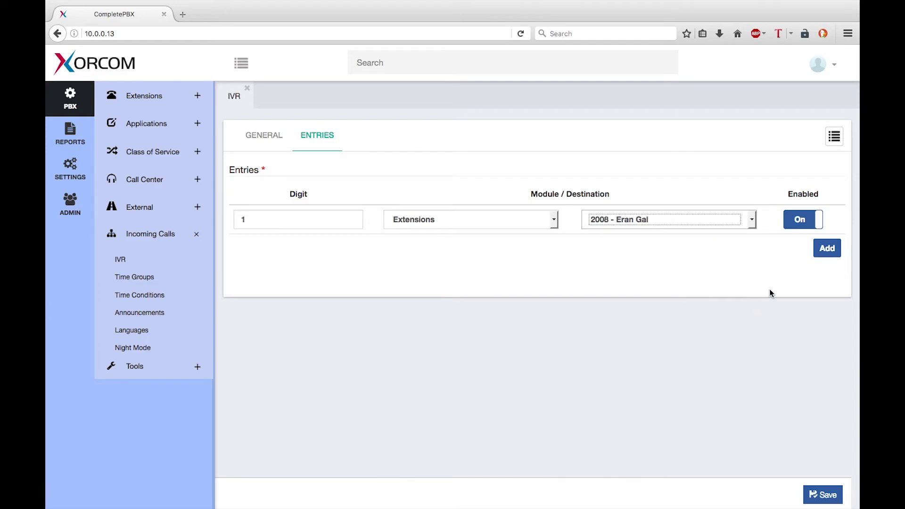
# Step: Add an entry sending digit 2 to the IVR for Xorcom
pyautogui.click(826, 249)
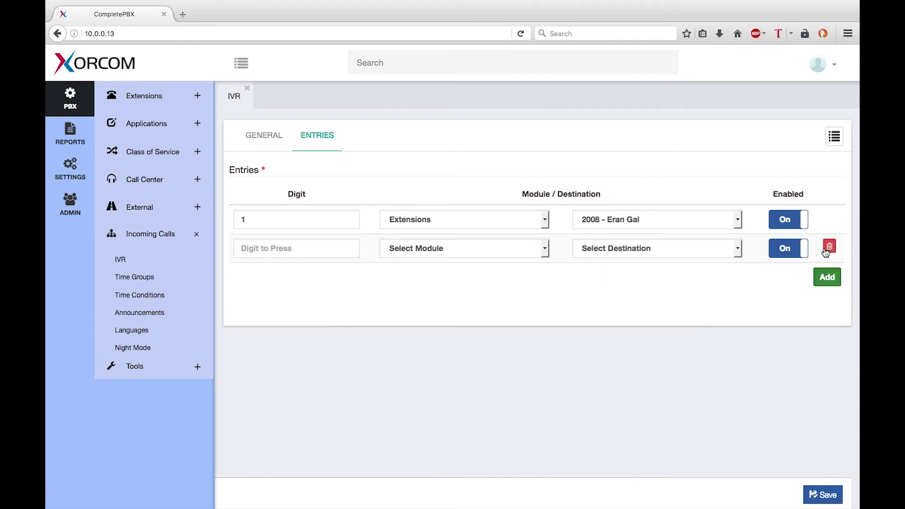
pyautogui.click(257, 250)
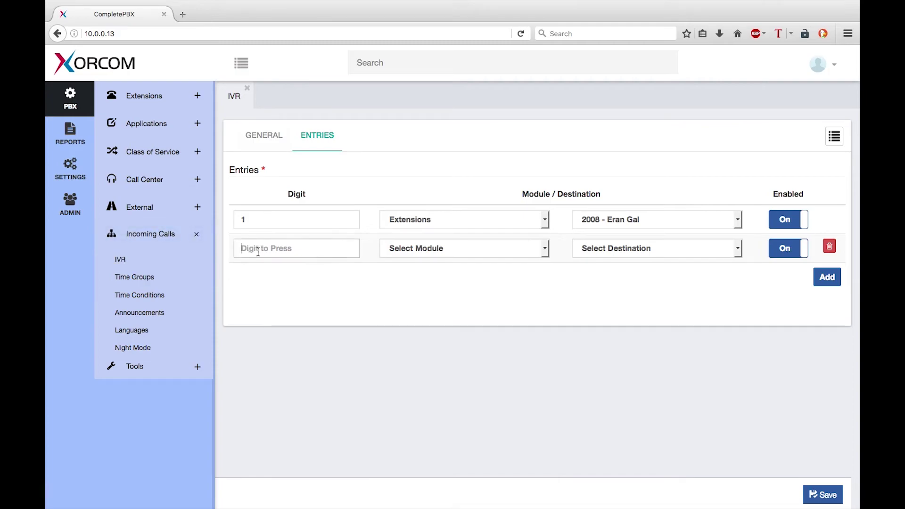
pyautogui.write('2')
pyautogui.click(545, 249)
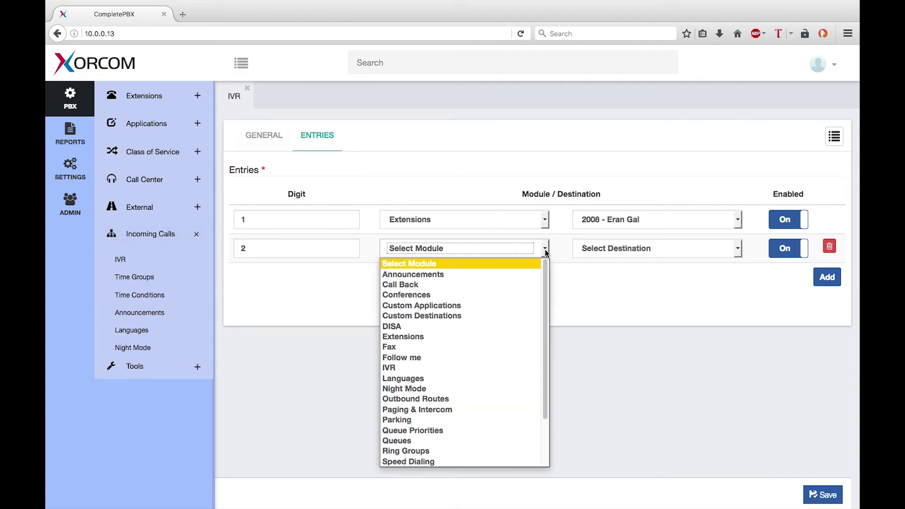
pyautogui.click(393, 368)
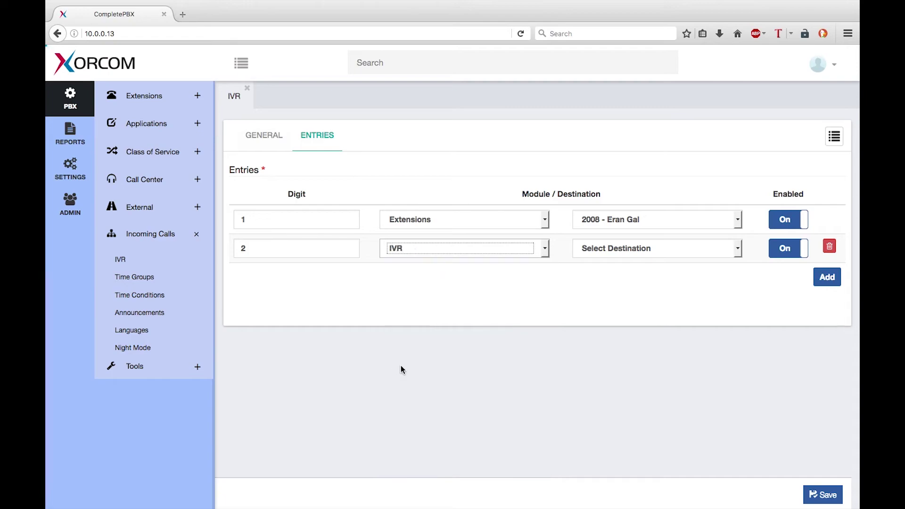
# Step: Add an entry sending digit 3 to the Engineers ring group
pyautogui.click(828, 278)
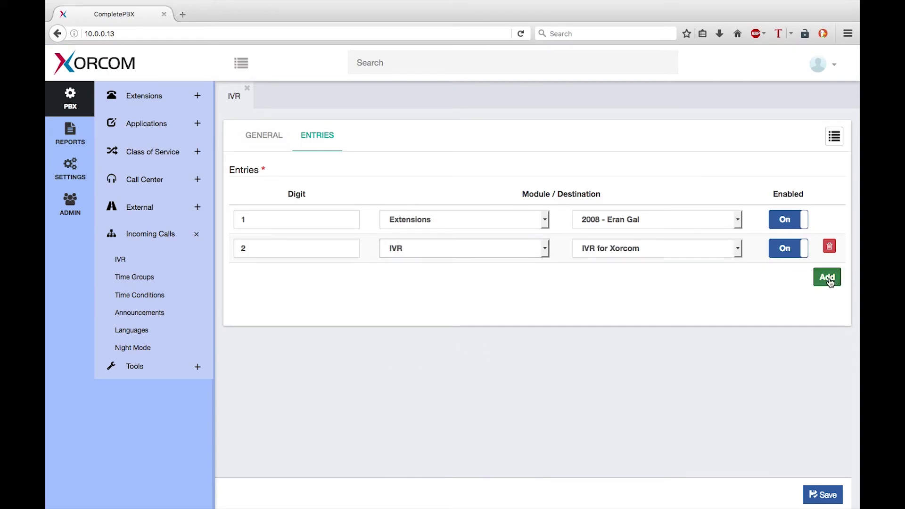
pyautogui.click(275, 278)
pyautogui.write('3')
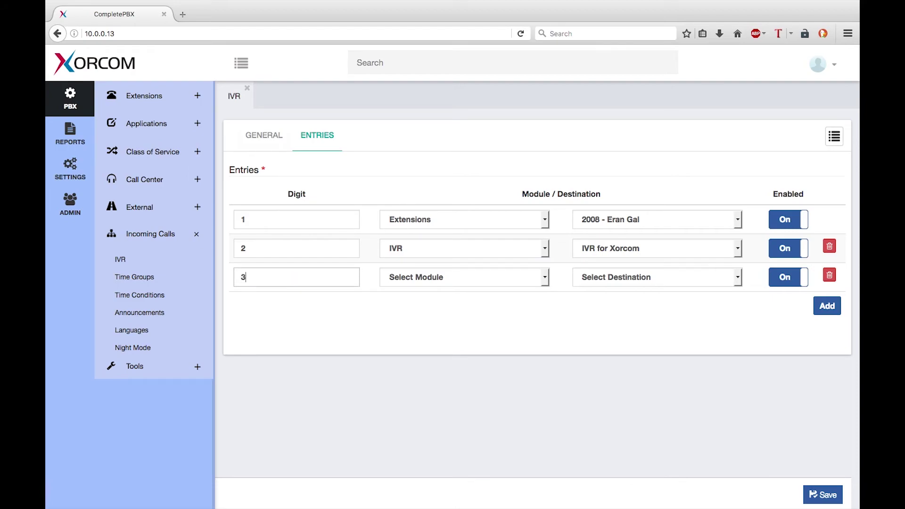
pyautogui.click(545, 277)
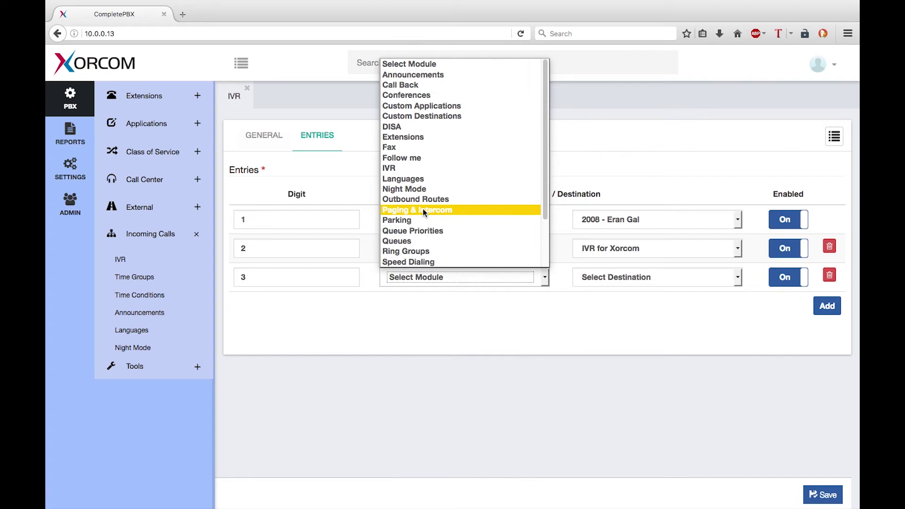
pyautogui.click(421, 251)
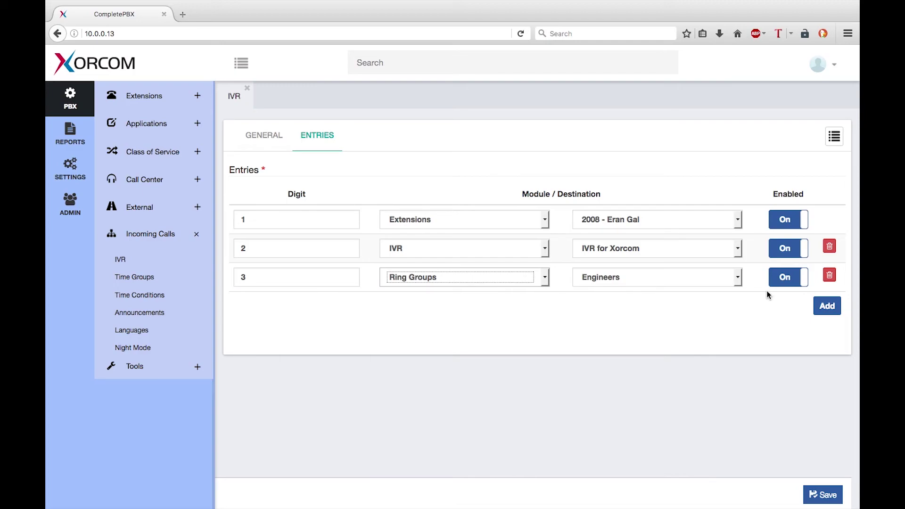
# Step: Save the Customer Support IVR and apply the pending reload
pyautogui.click(830, 503)
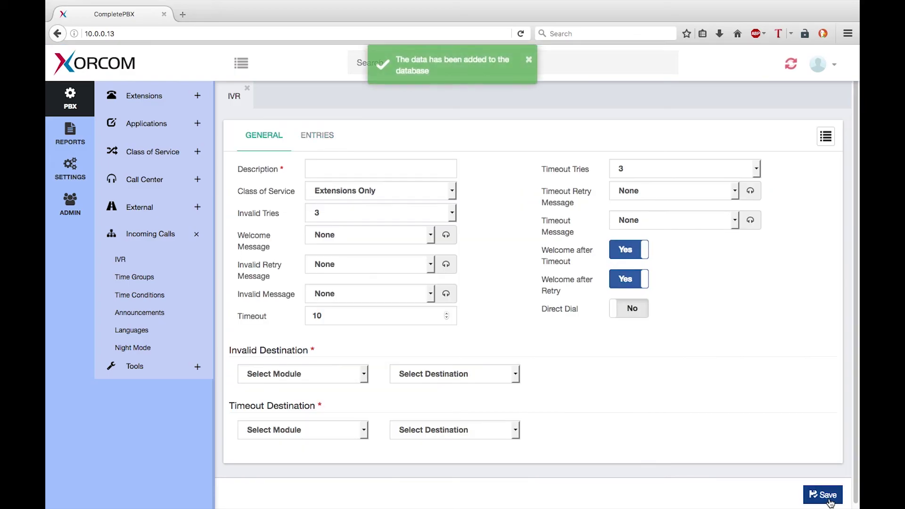
pyautogui.click(796, 65)
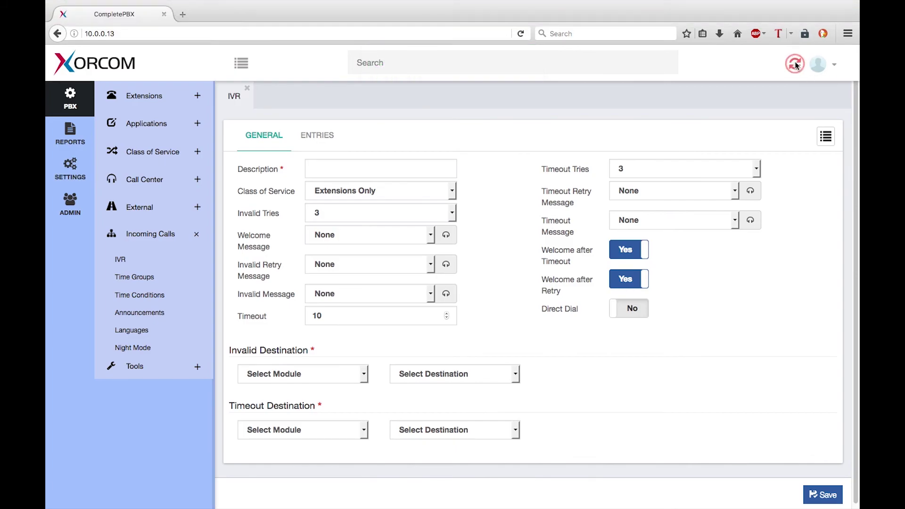